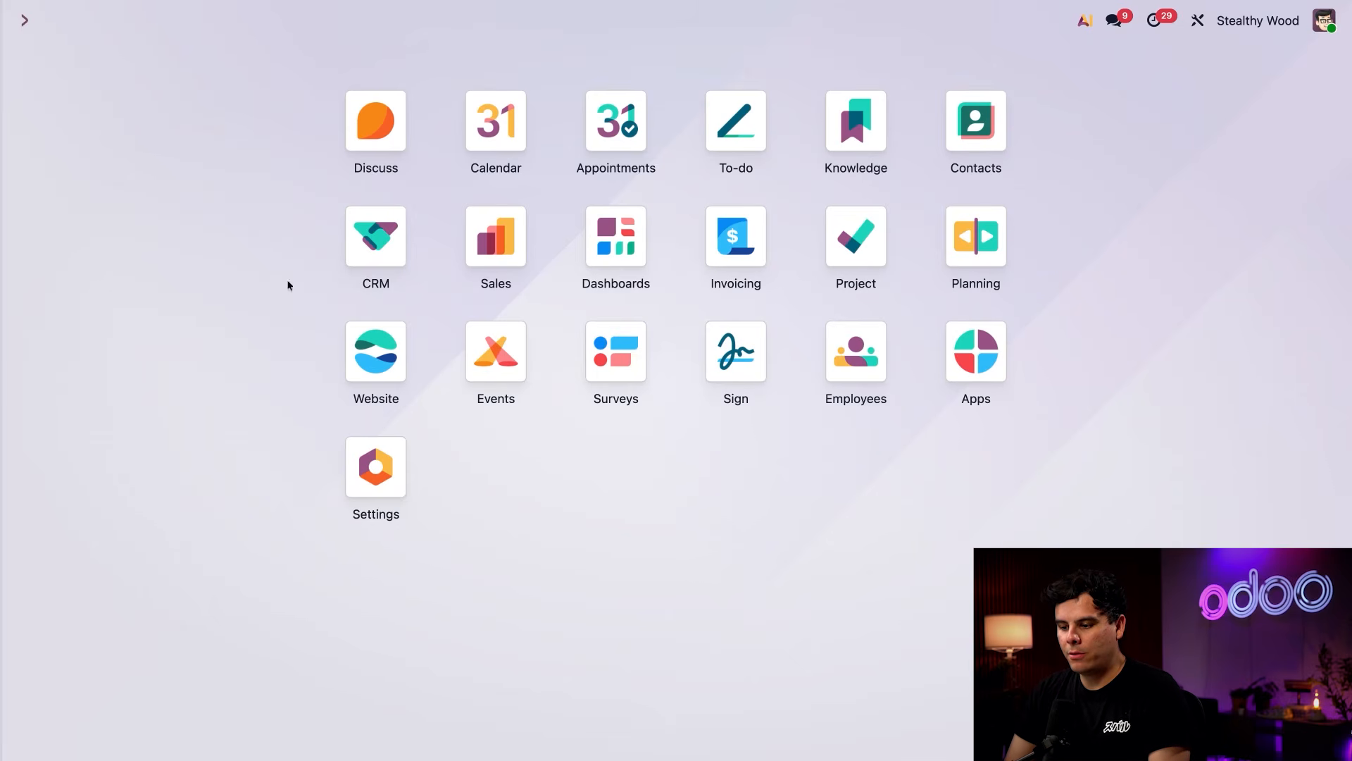
Step: Search the settings for "leads" to check the CRM Leads option, and return to the main app overview
left_click(363, 503)
type("leads")
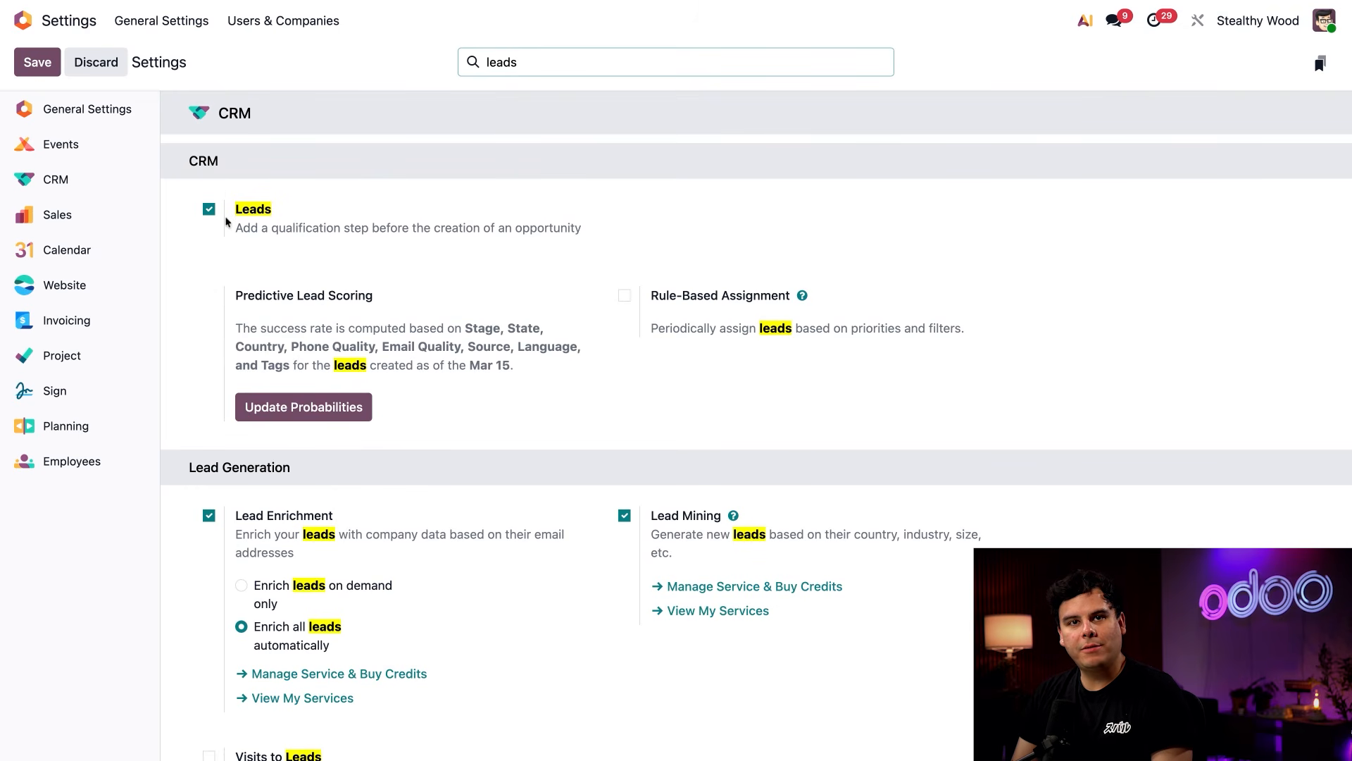
mouse_move(226, 221)
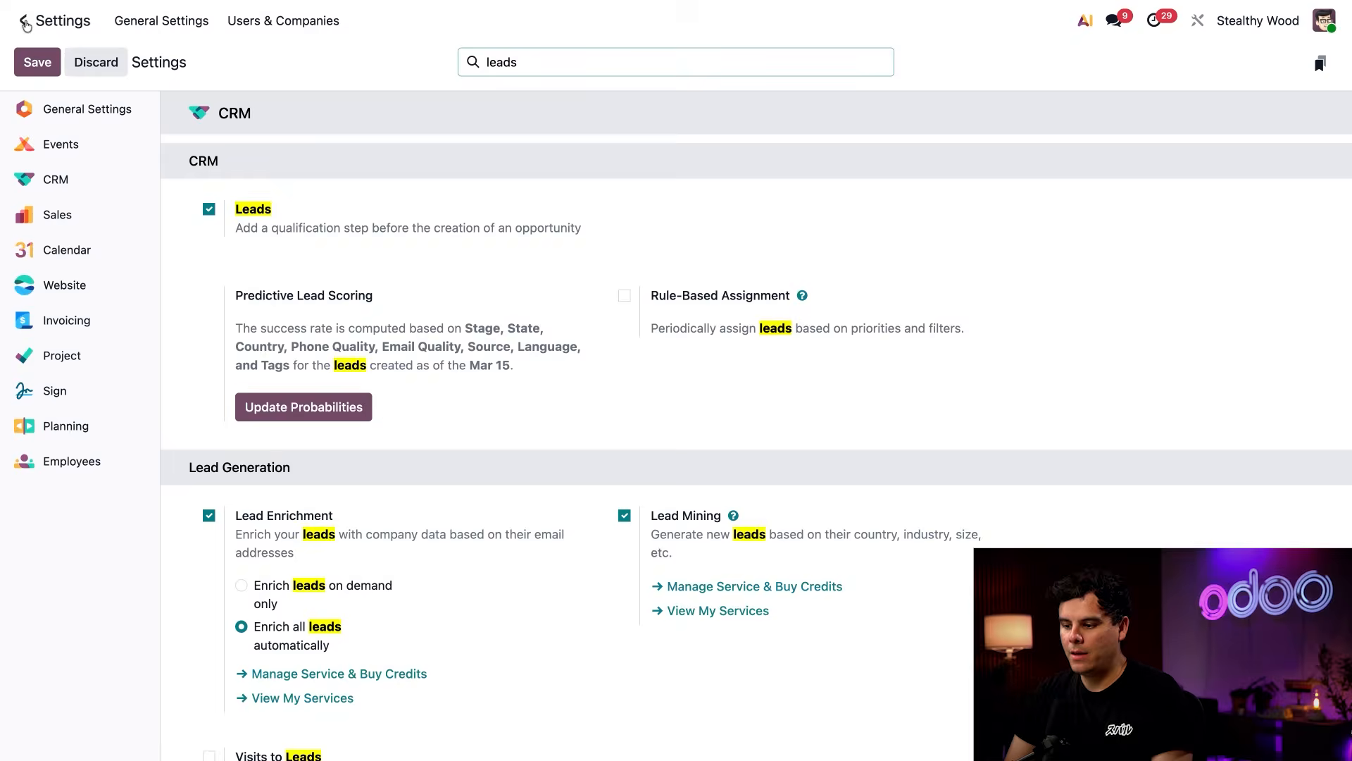
left_click(25, 18)
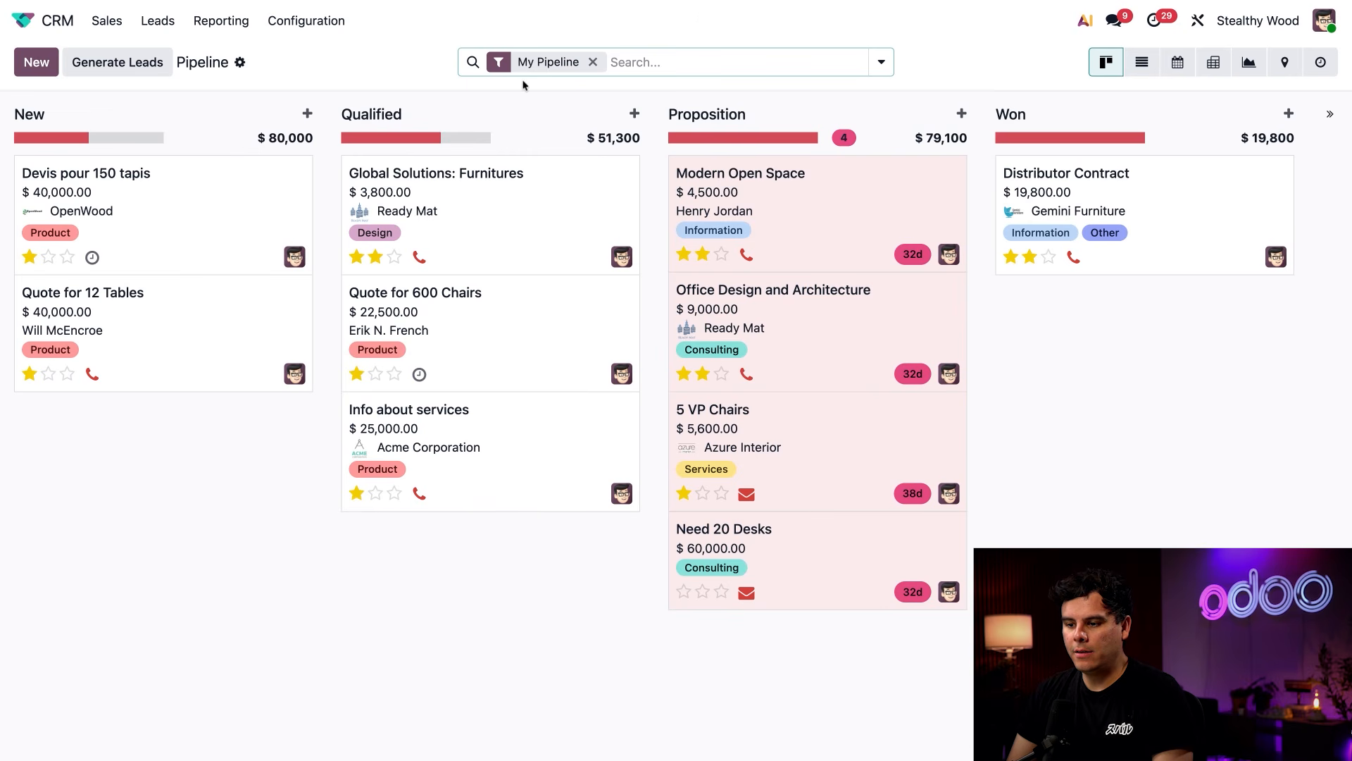
Step: Open the CRM pipeline analysis report and include leads alongside opportunities in its filters
left_click(203, 25)
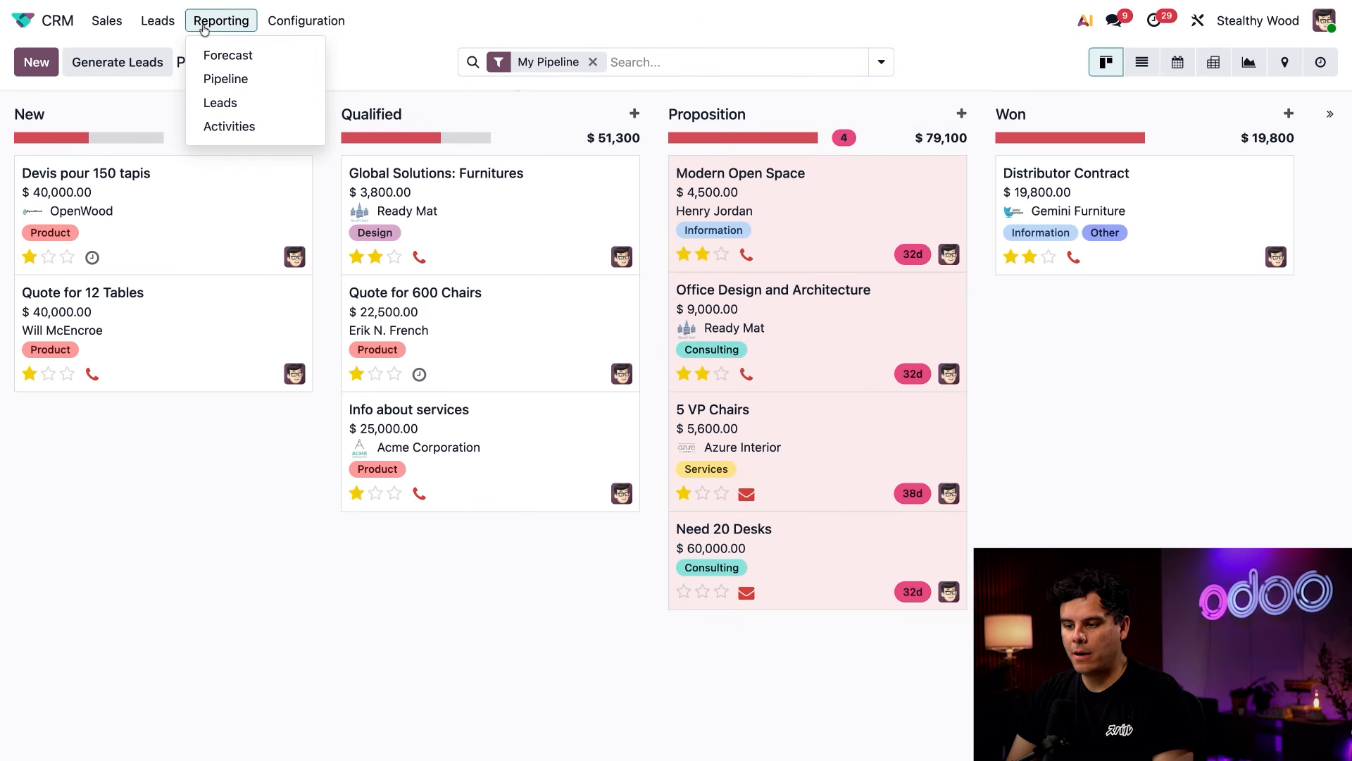
left_click(226, 81)
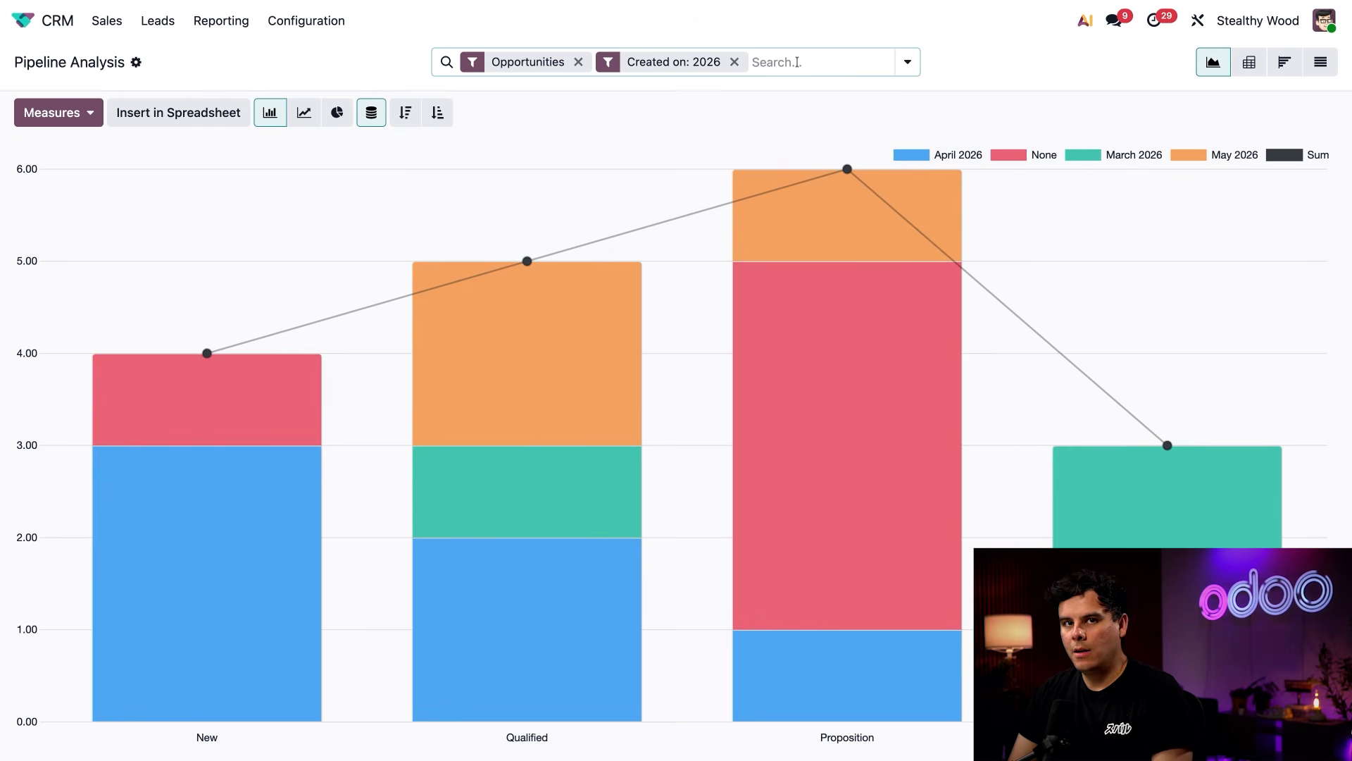
left_click(907, 62)
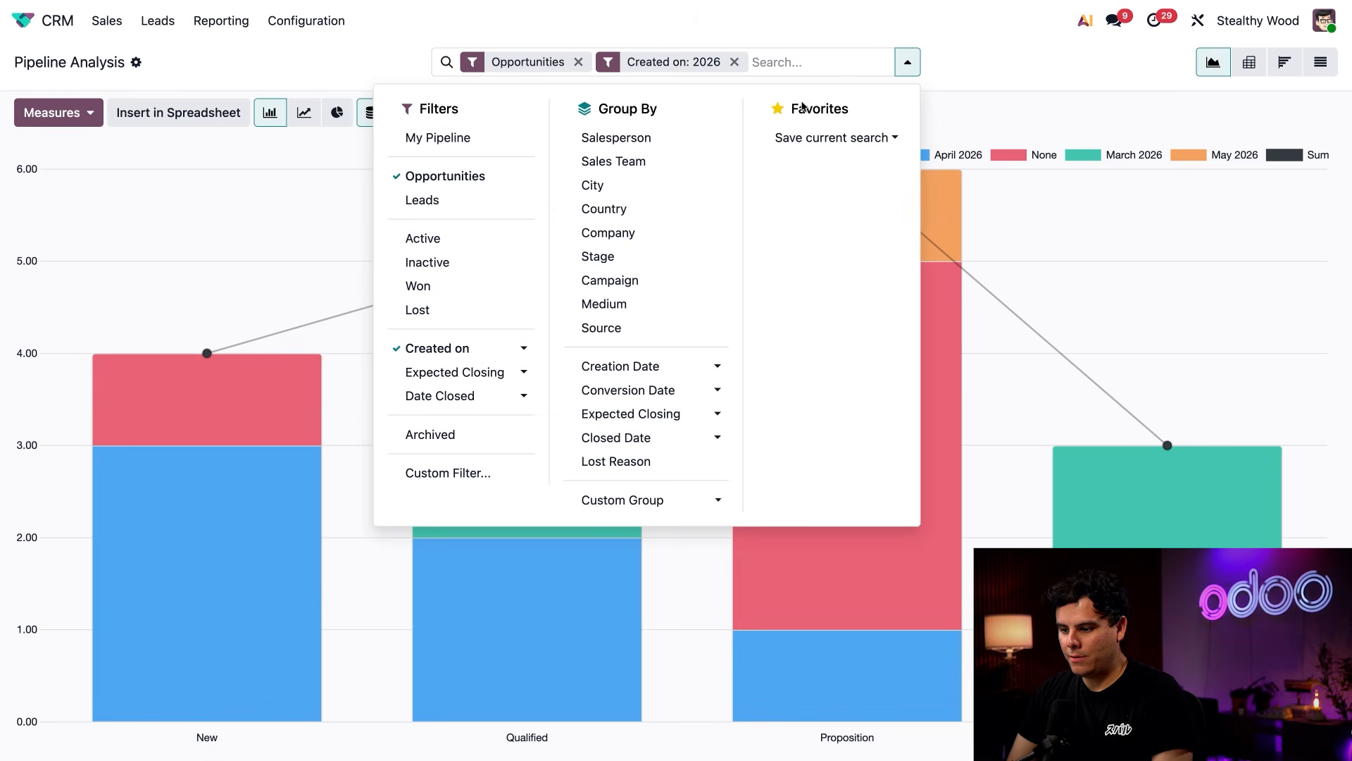
left_click(494, 208)
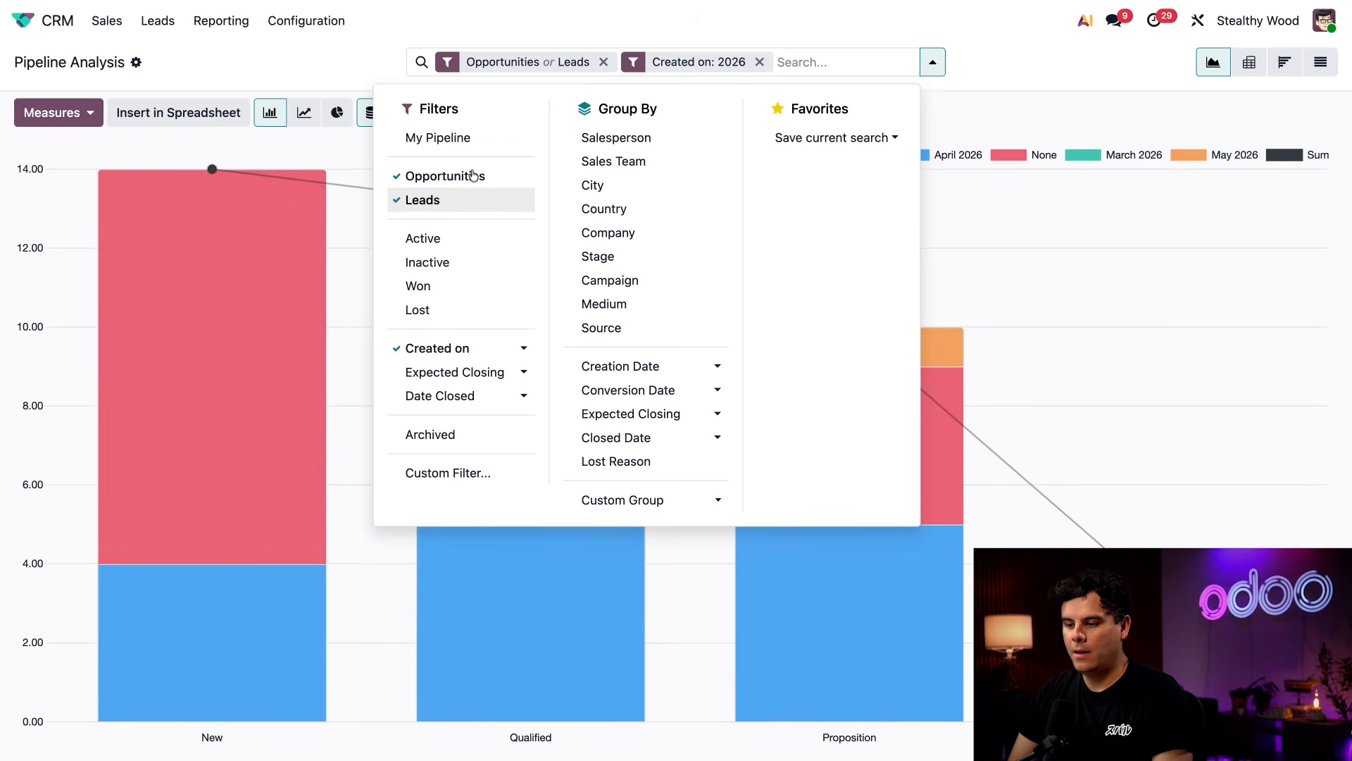
left_click(343, 67)
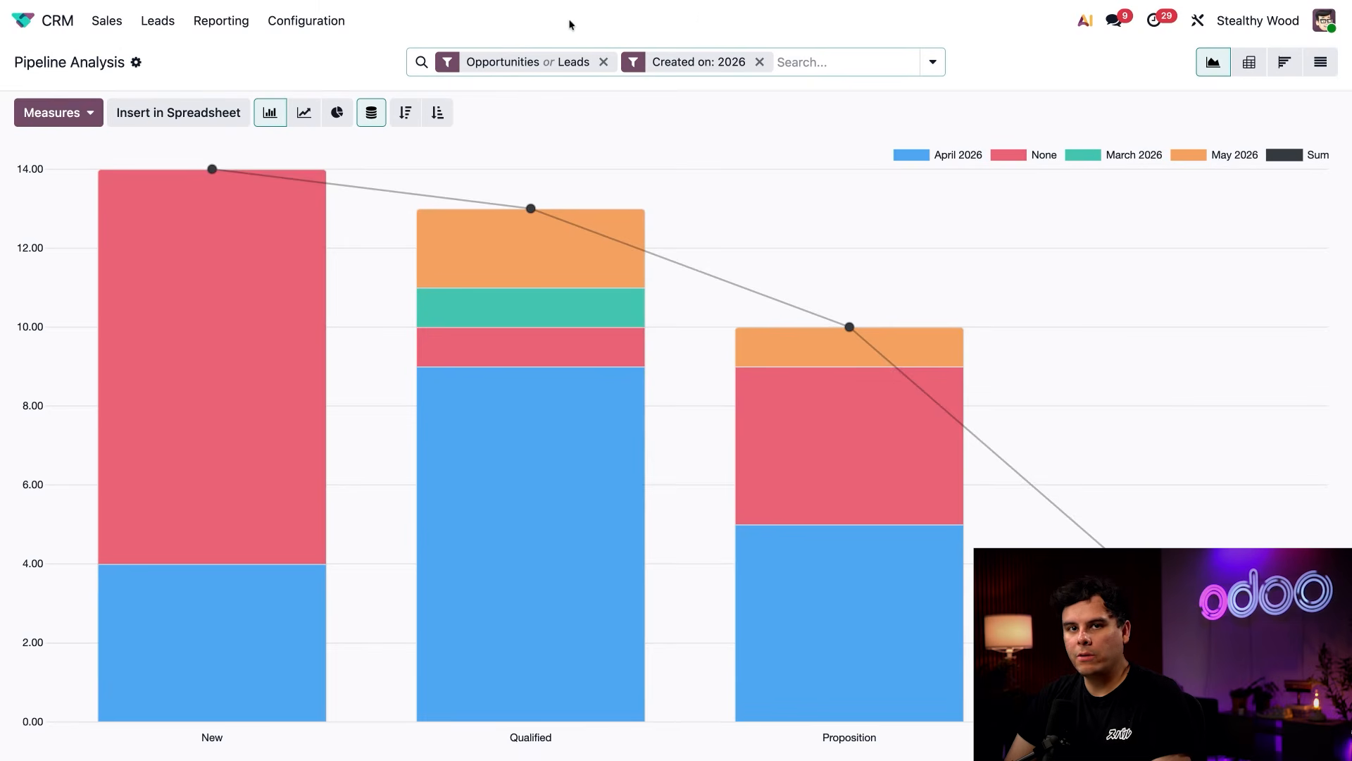
Step: Start a custom filter on the pipeline analysis with the rule Won/Lost is equal to Won
left_click(933, 62)
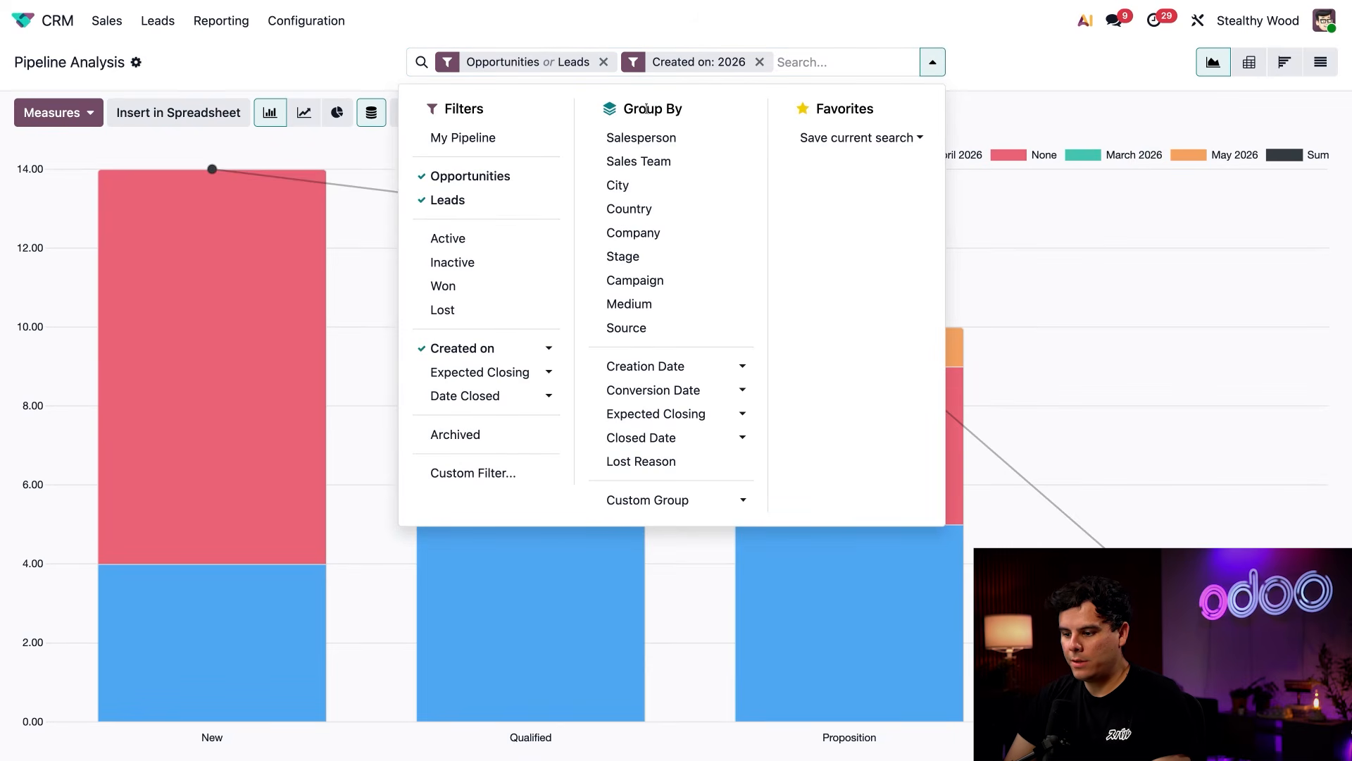
left_click(486, 473)
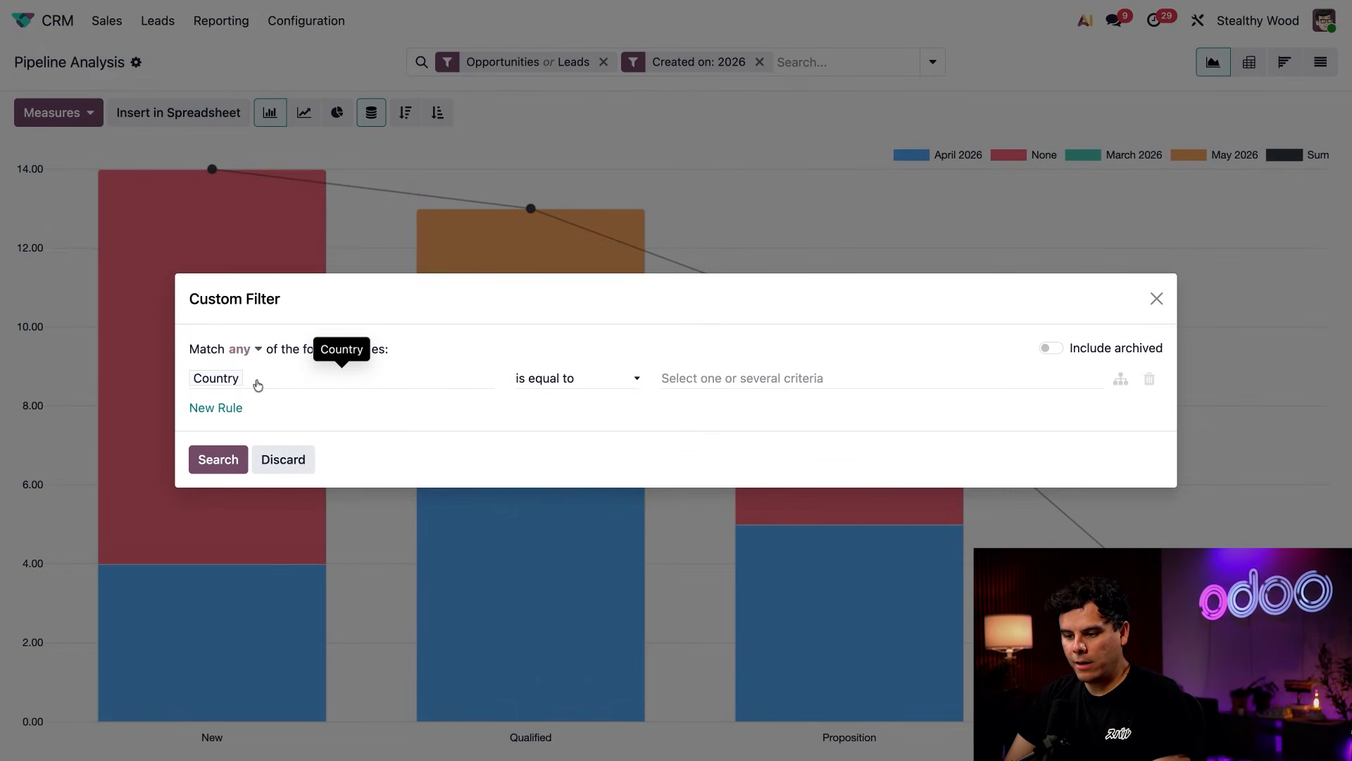
left_click(276, 392)
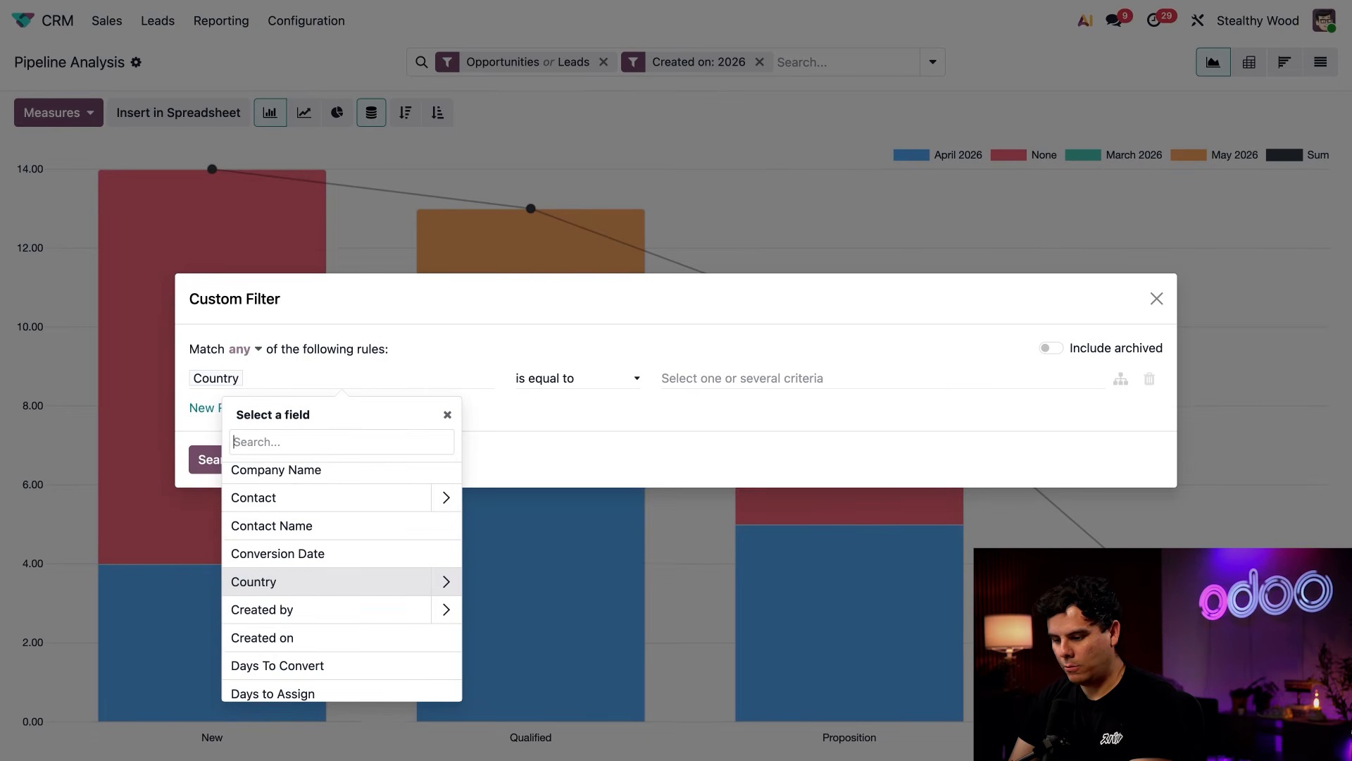
type("won")
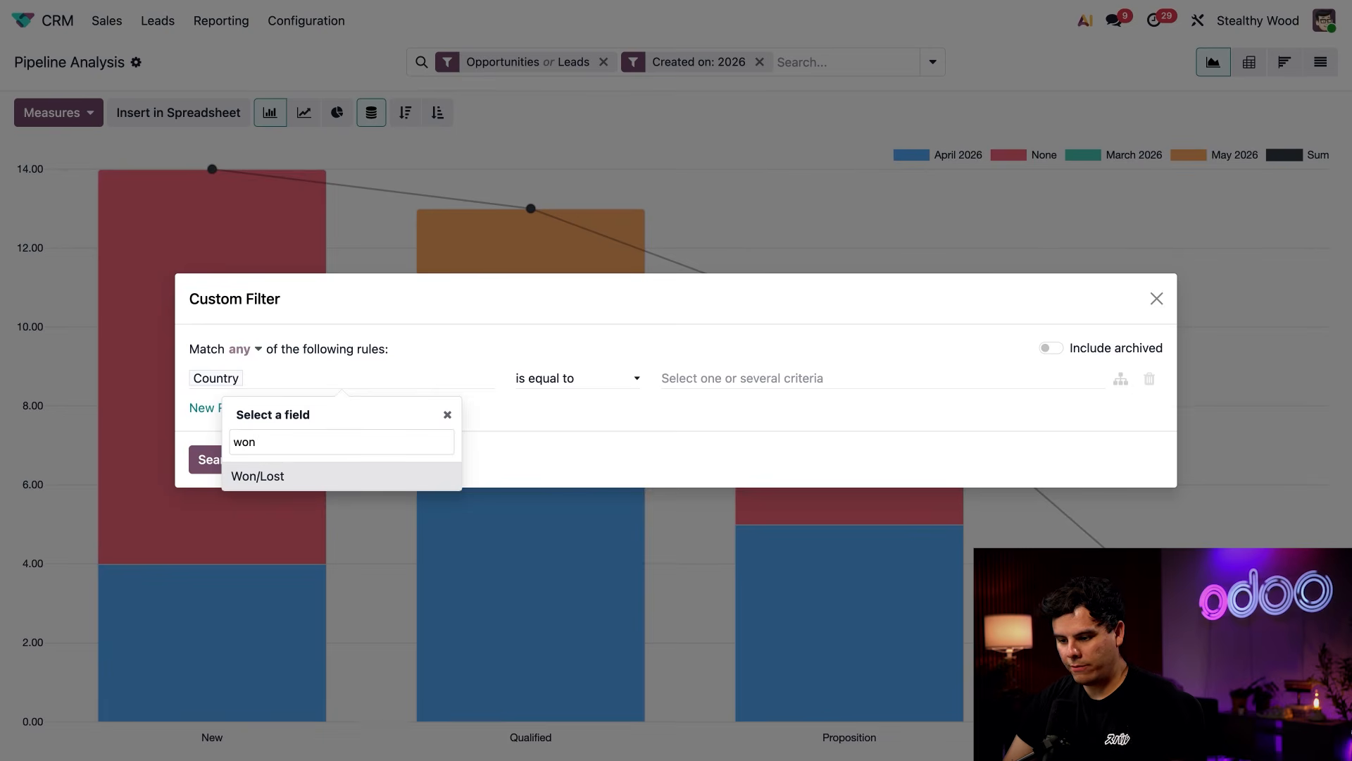
left_click(324, 476)
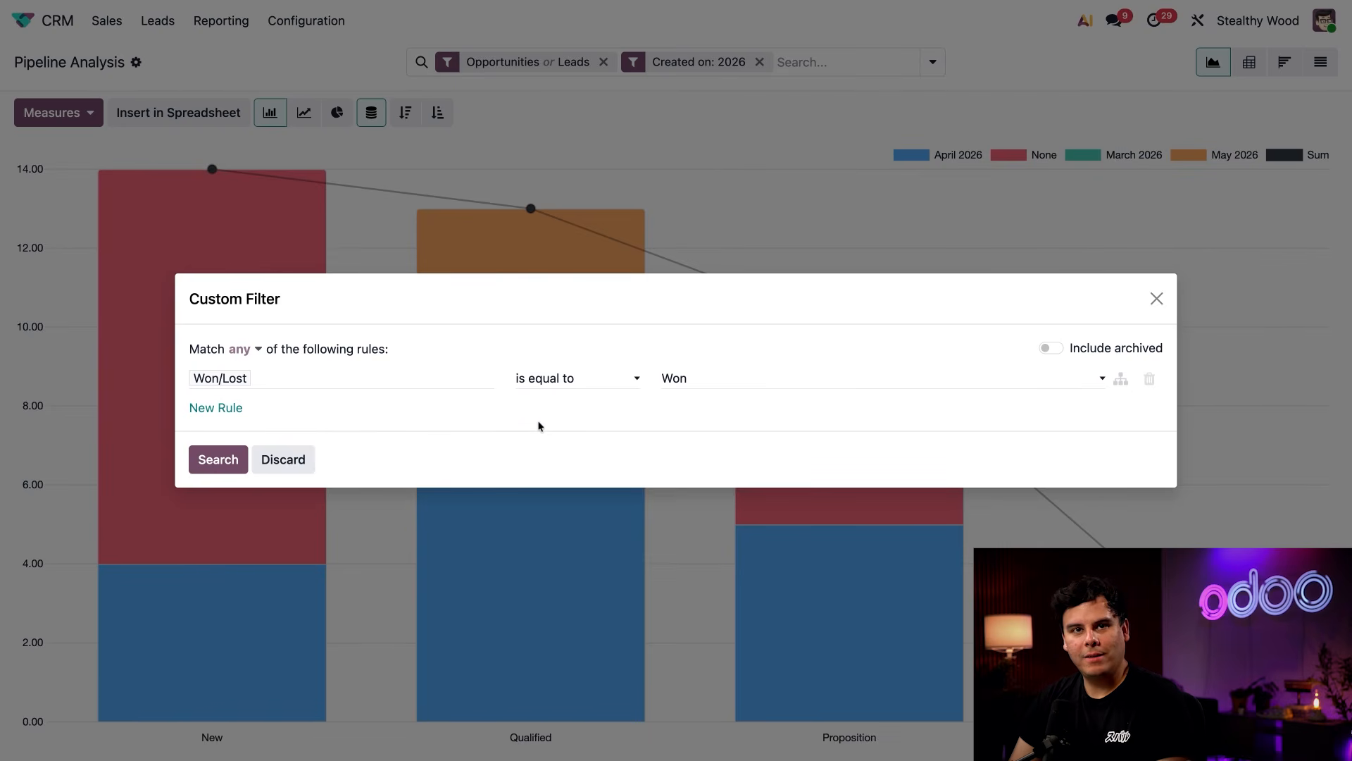
Step: Add a second rule, Won/Lost is equal to Lost, include archived records and apply the custom filter
left_click(218, 407)
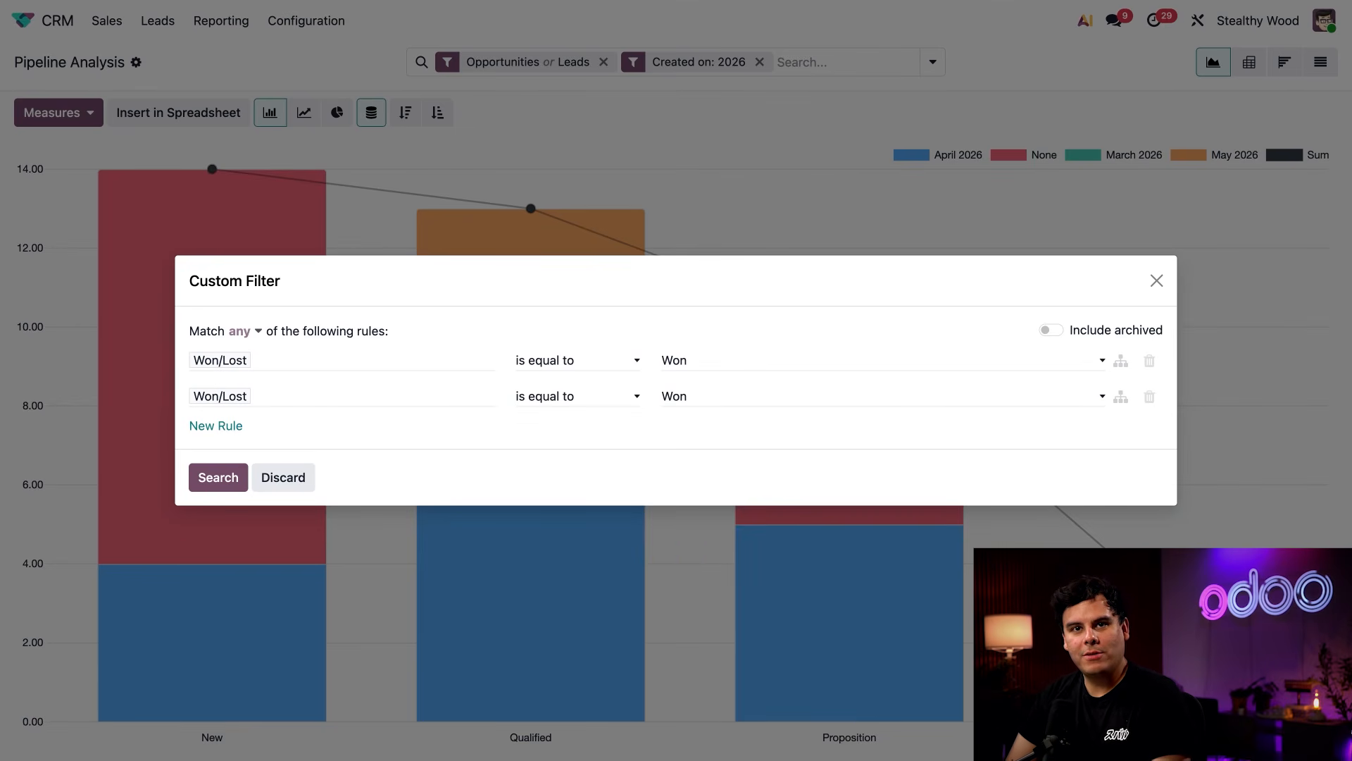
left_click(715, 400)
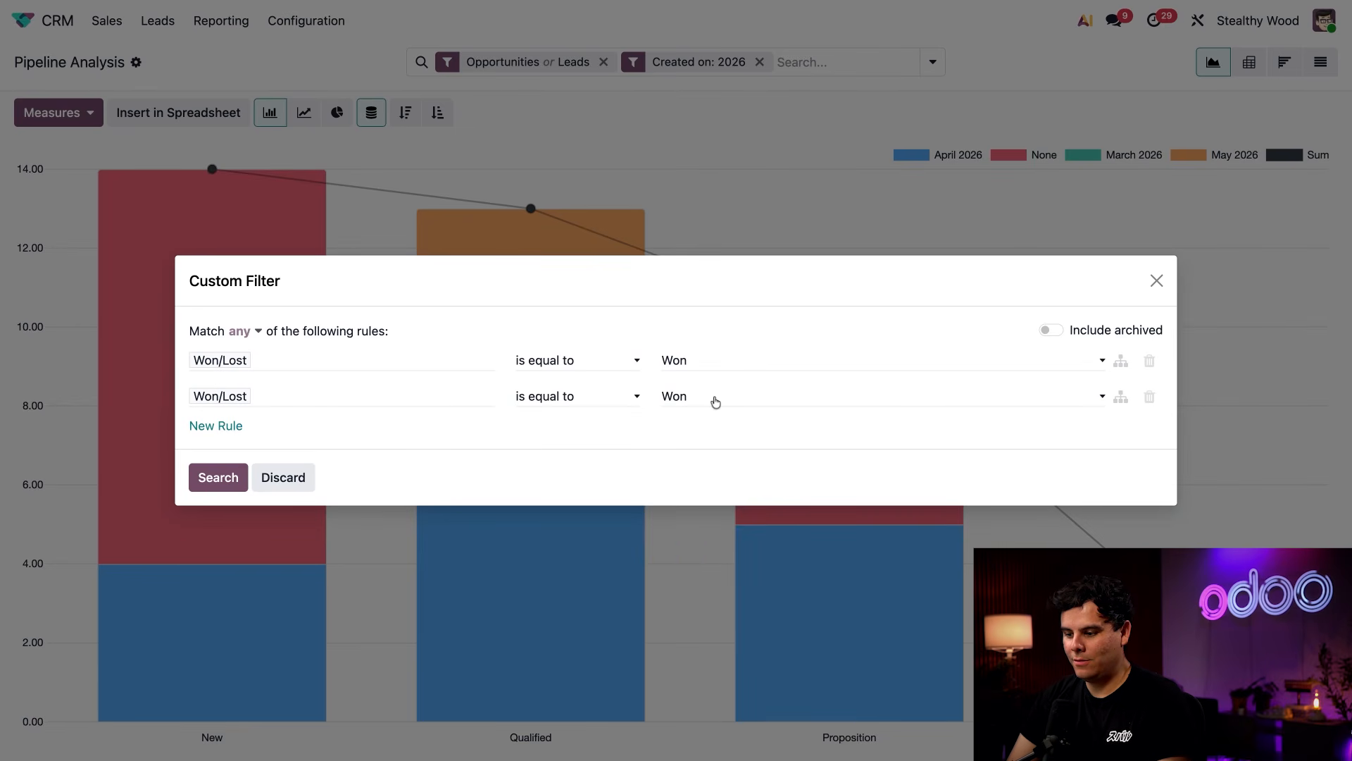
left_click(714, 402)
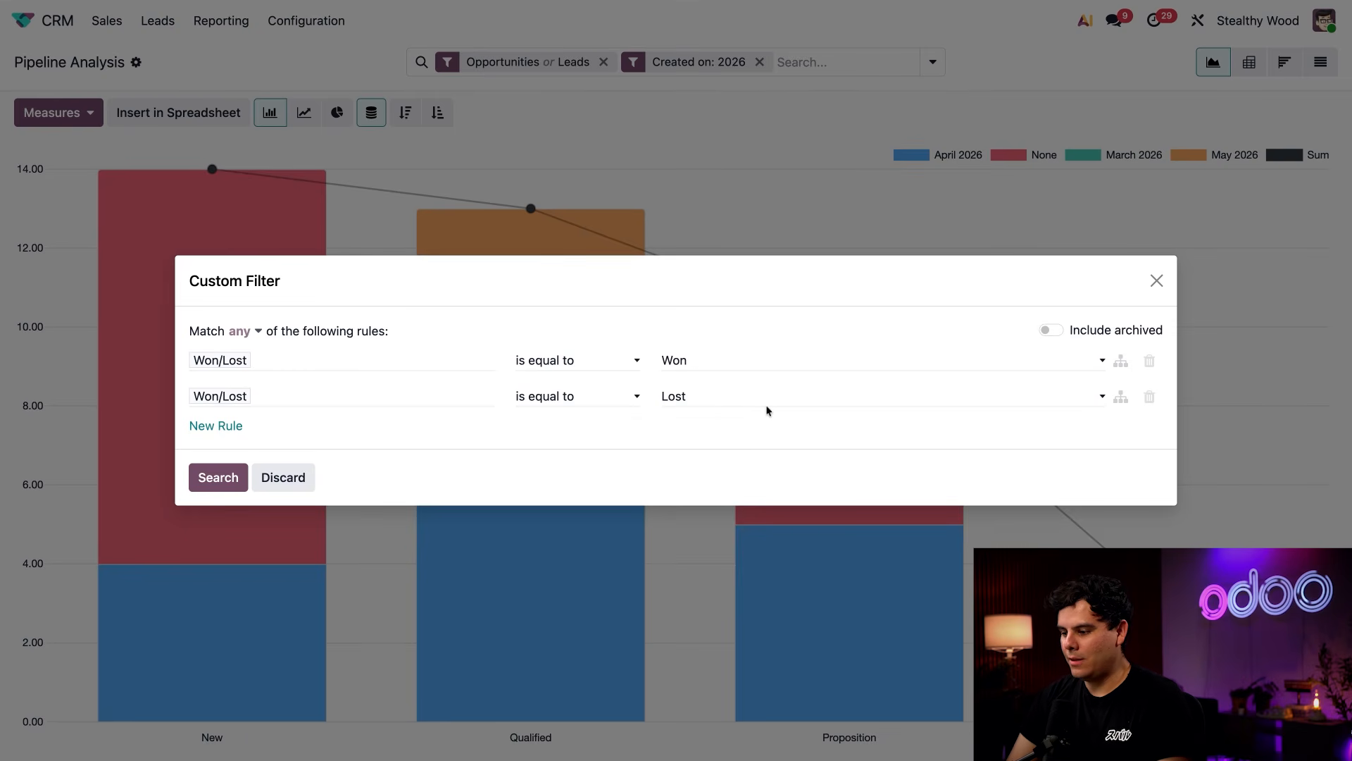
left_click(1051, 332)
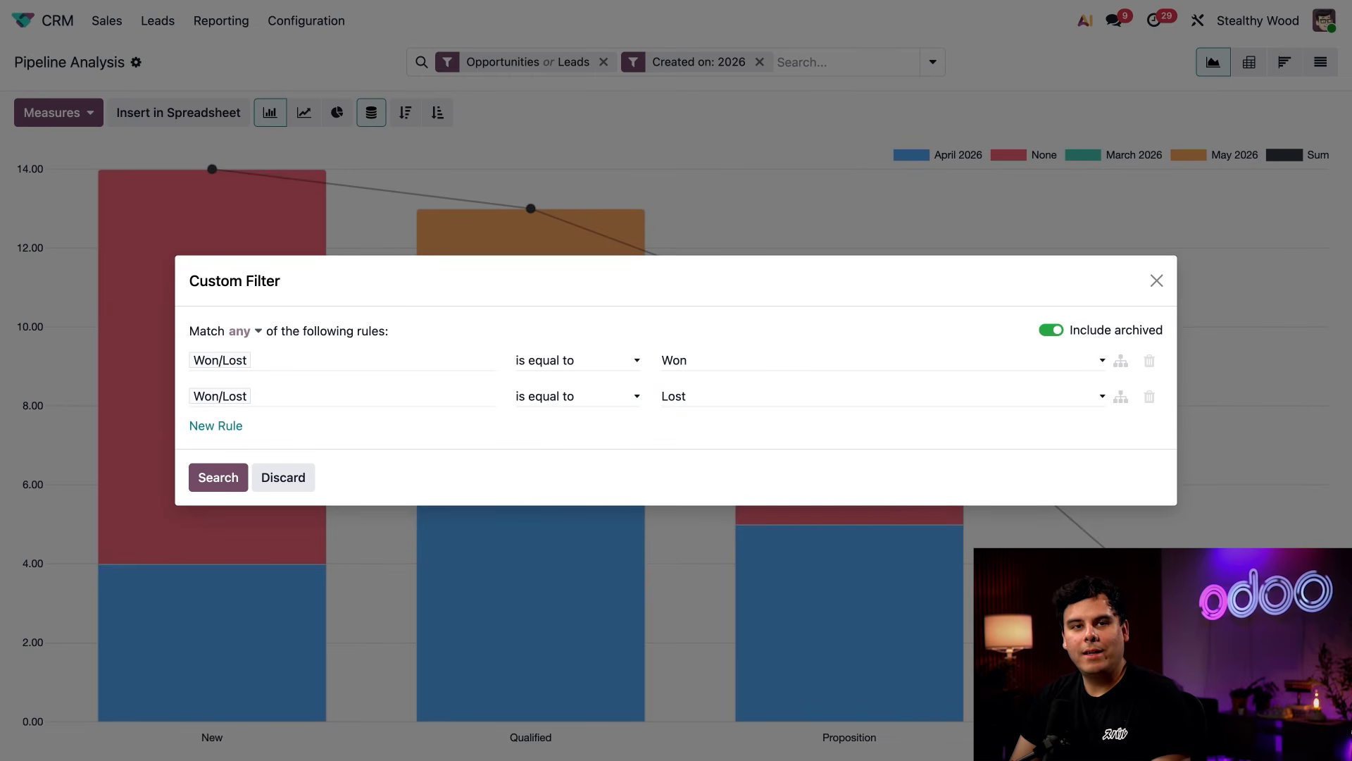
left_click(218, 485)
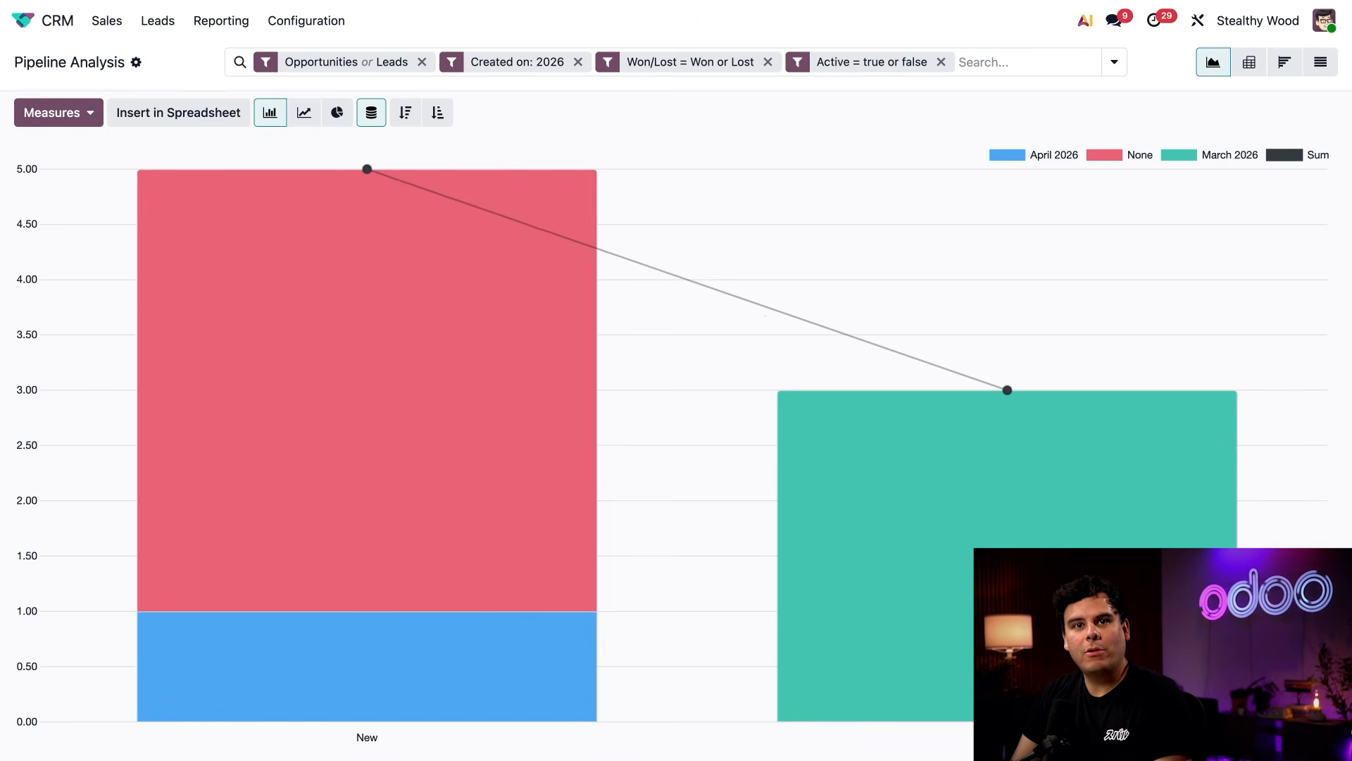
Step: Group the pipeline analysis by Stage, Won/Lost and Salesperson
left_click(1031, 61)
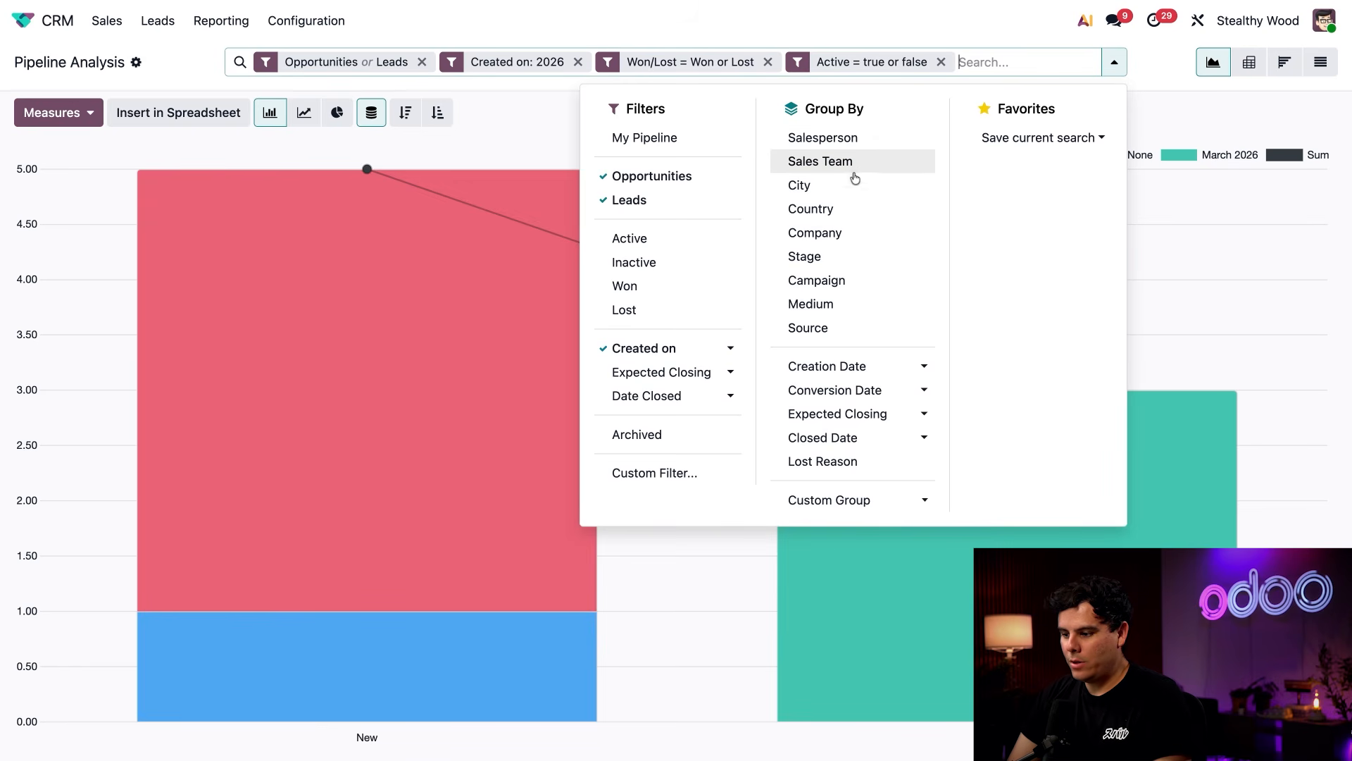
left_click(822, 257)
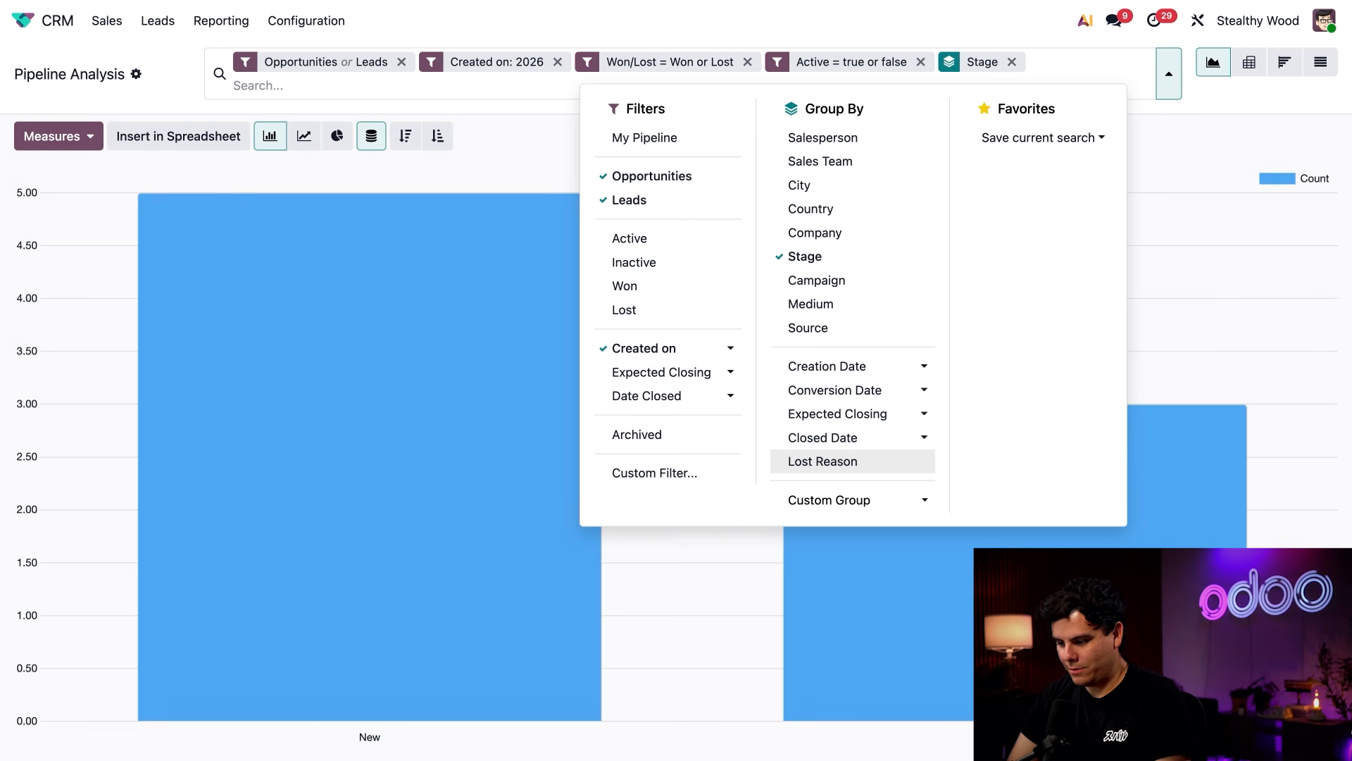
left_click(944, 471)
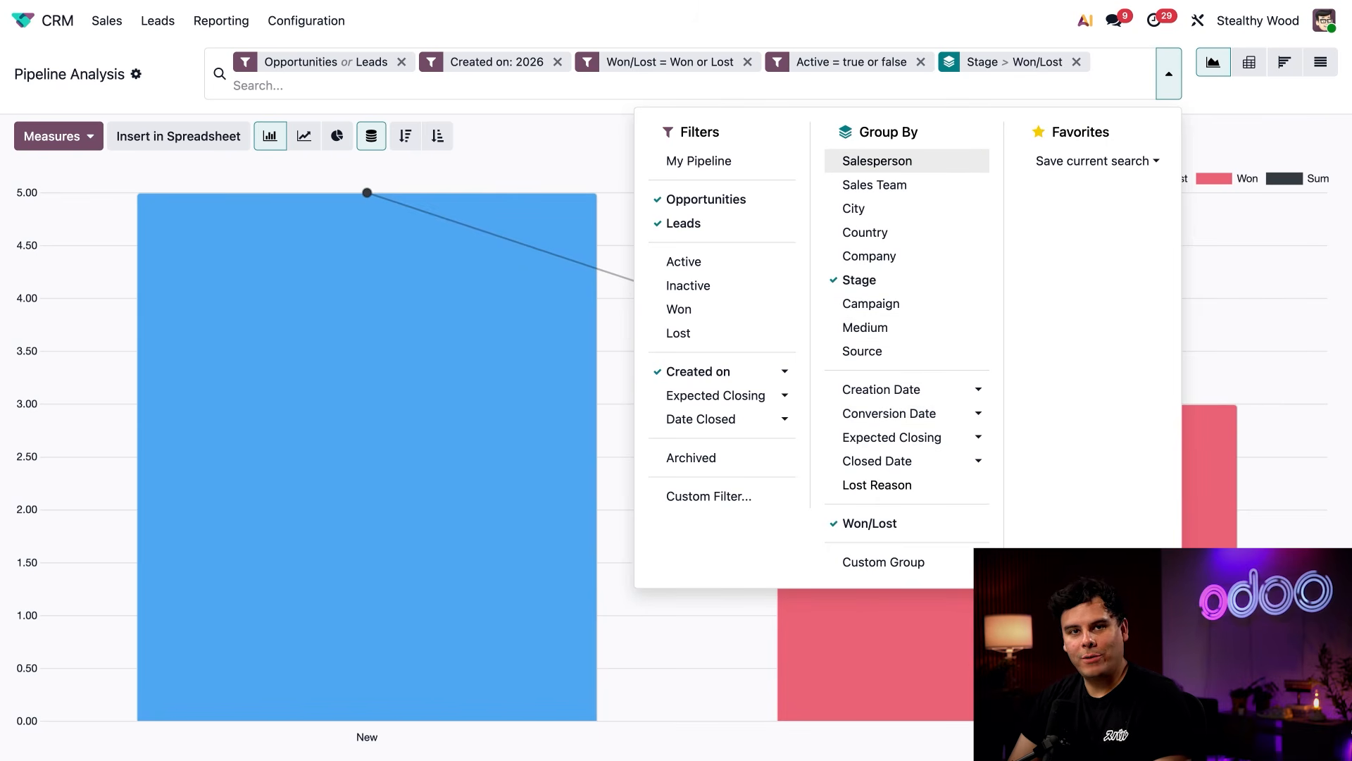
left_click(914, 162)
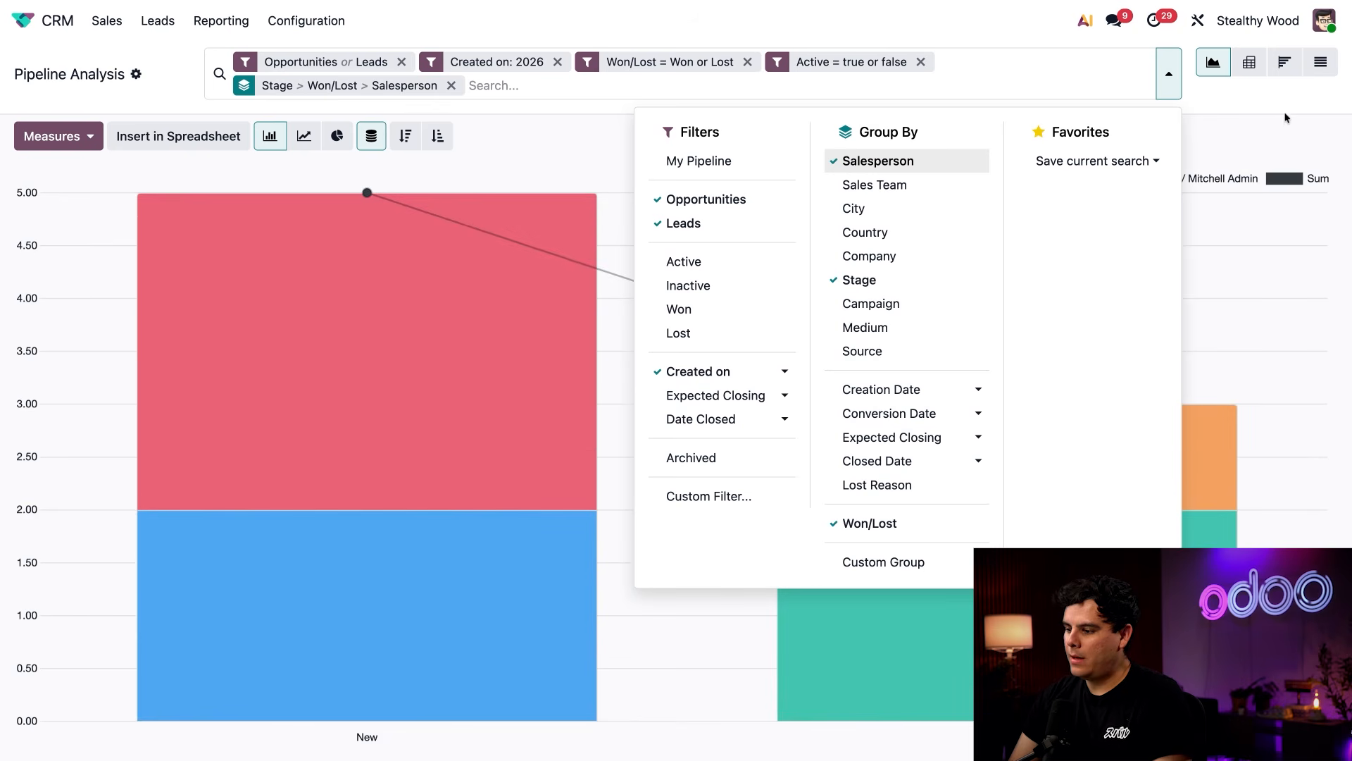
left_click(1260, 101)
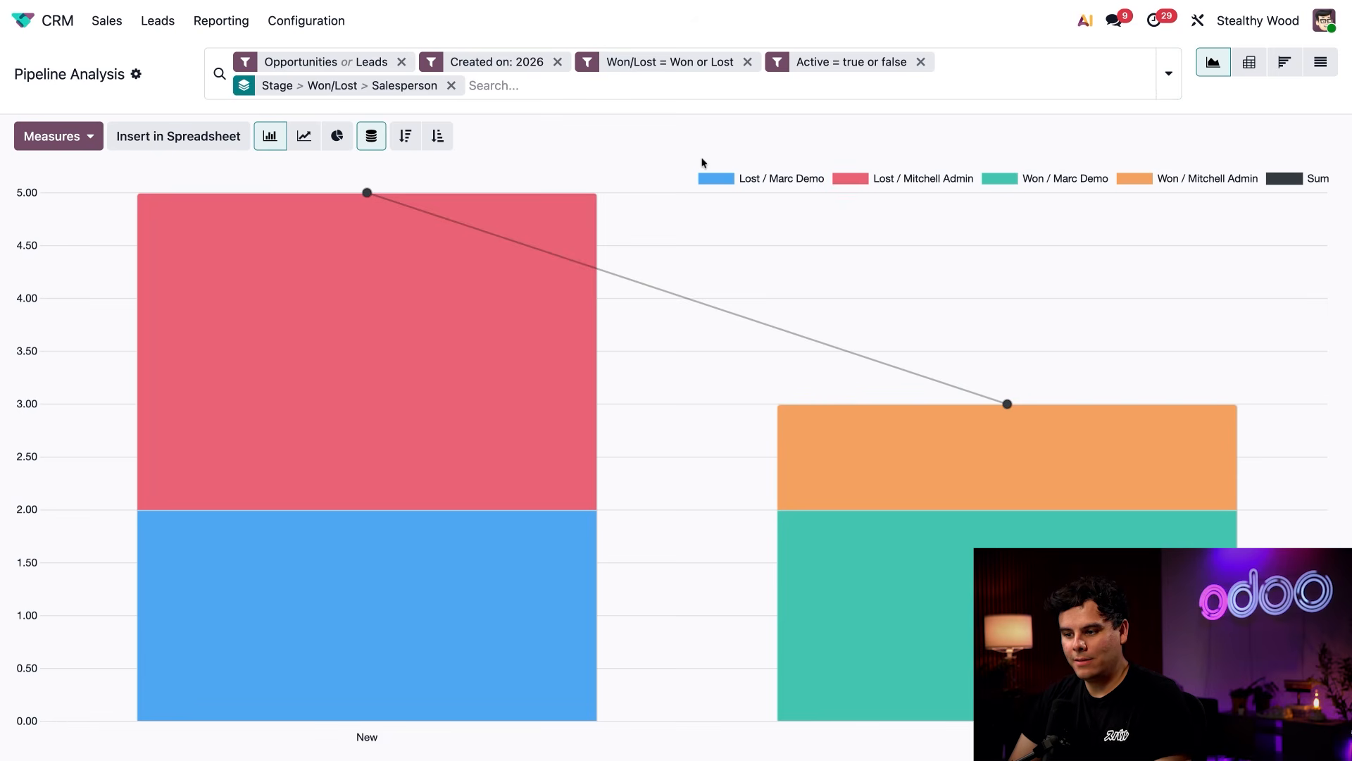
Step: Unstack the bars, inspect the records behind the tallest lost bar in the New stage, and return to the report
left_click(378, 139)
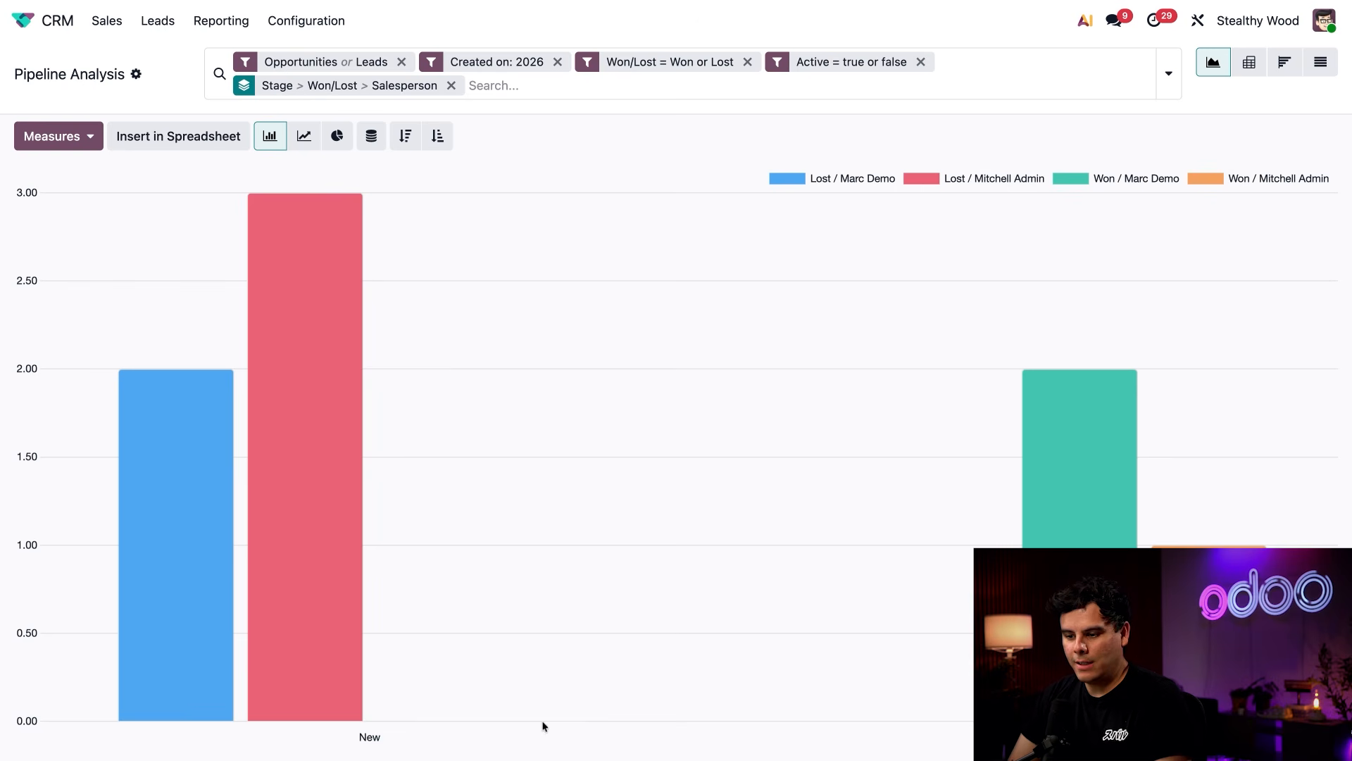
mouse_move(198, 545)
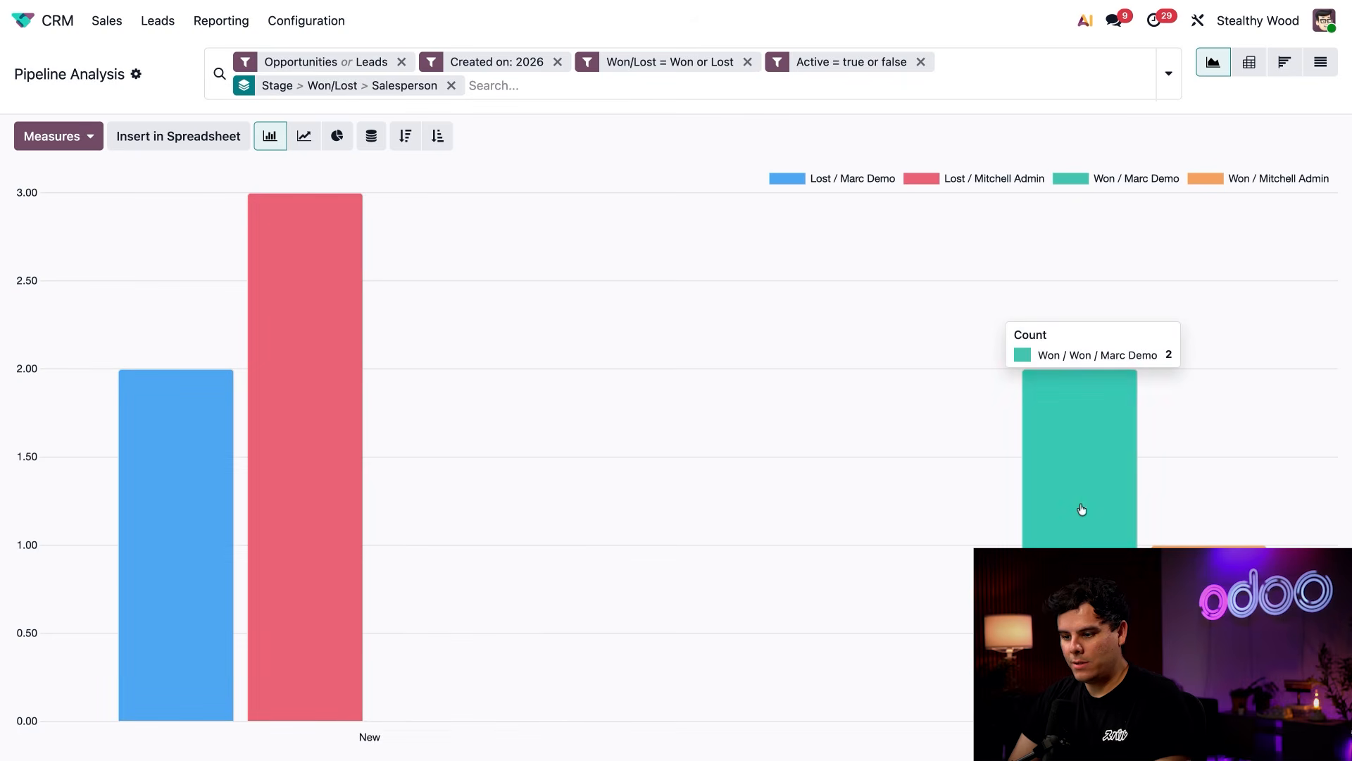
left_click(323, 443)
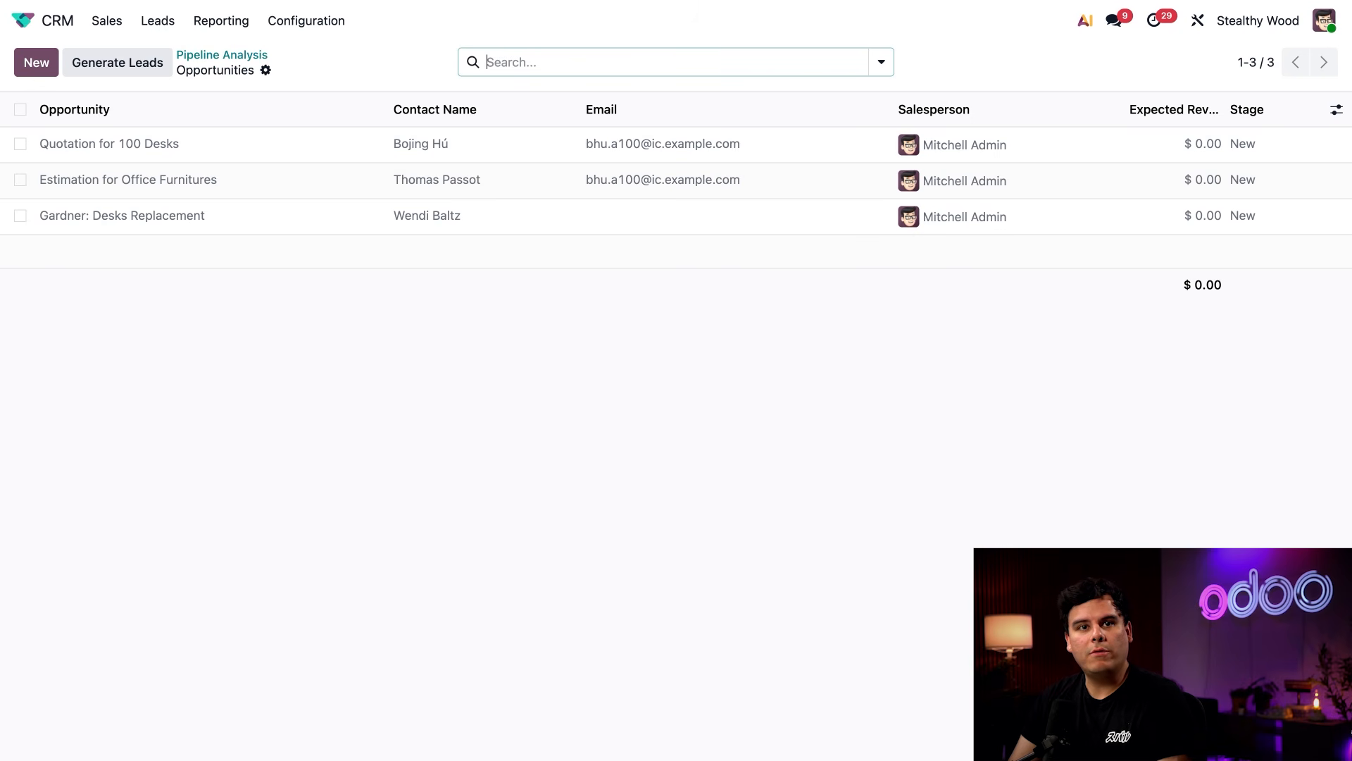
left_click(186, 53)
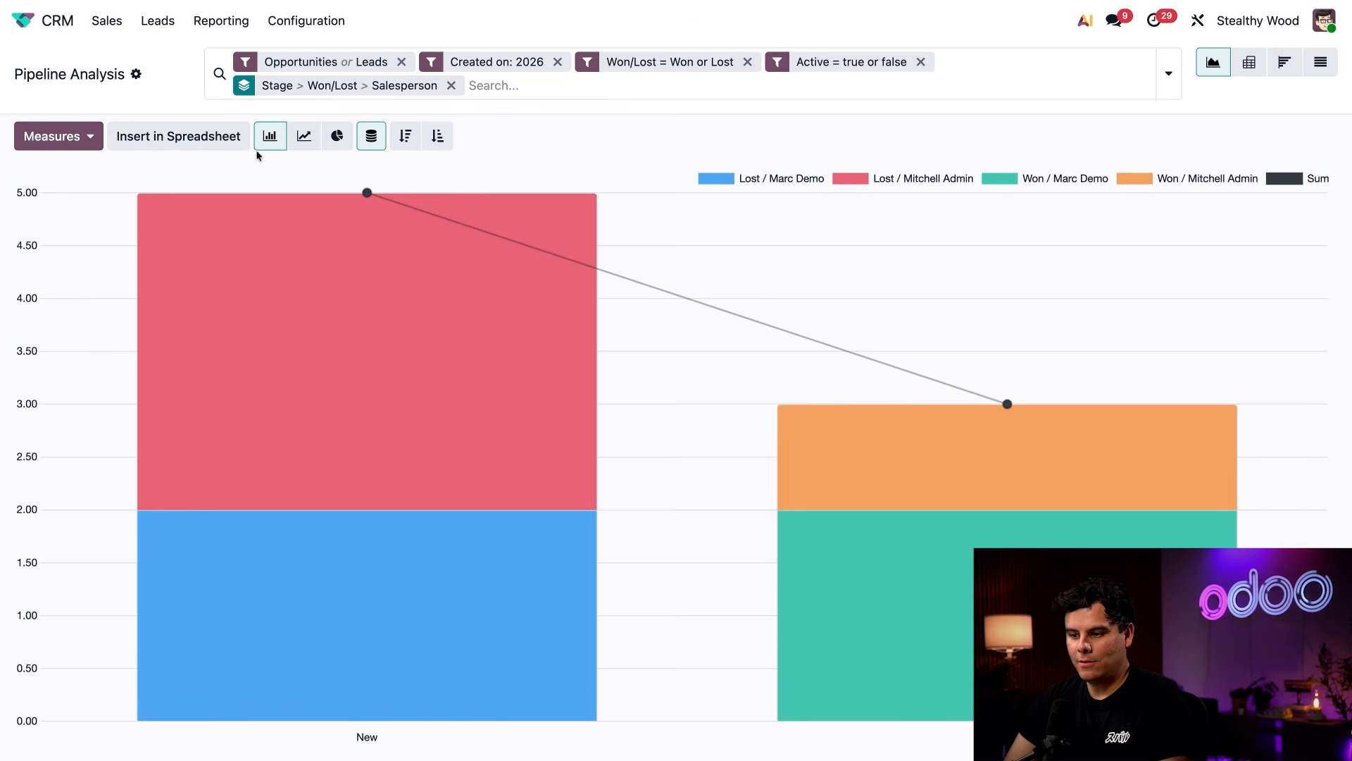
Step: View the grouped won and lost results as a line chart and as a pie chart
left_click(304, 138)
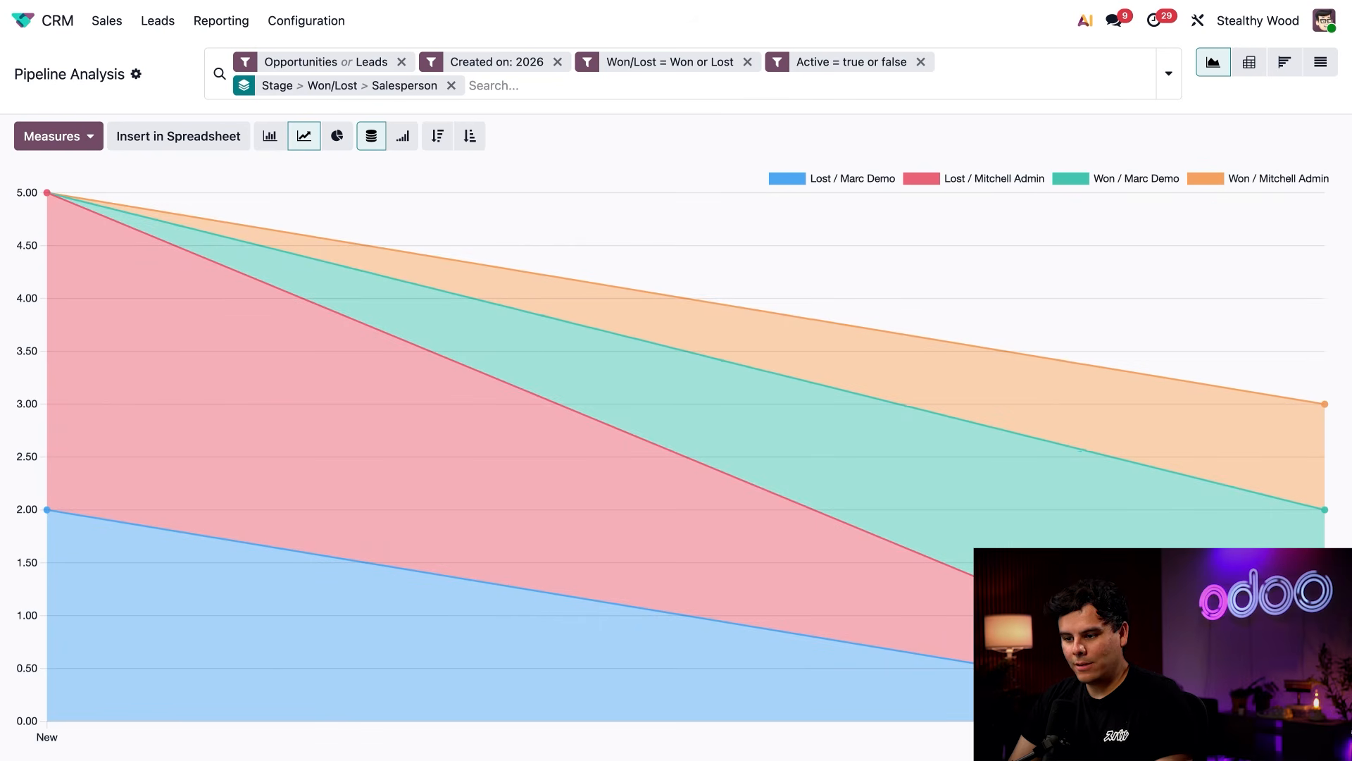
mouse_move(374, 407)
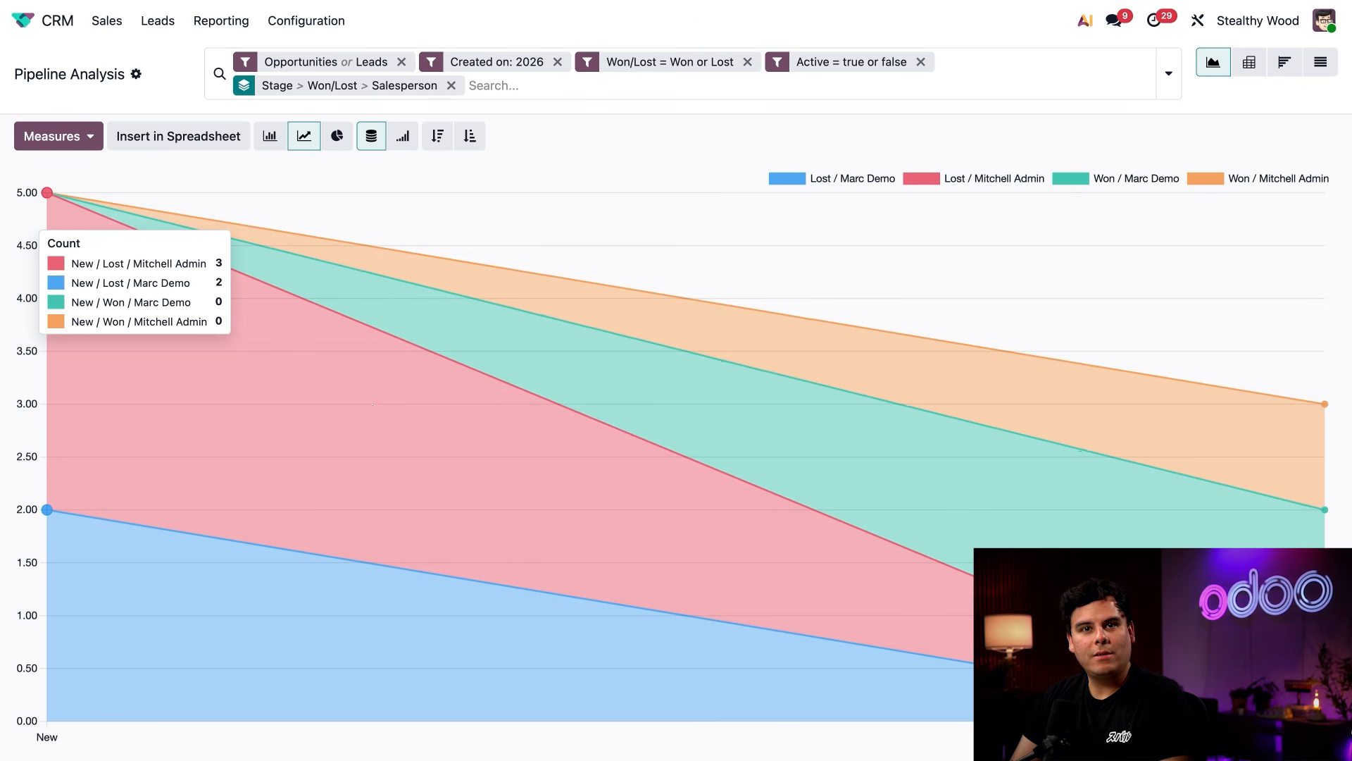
left_click(337, 136)
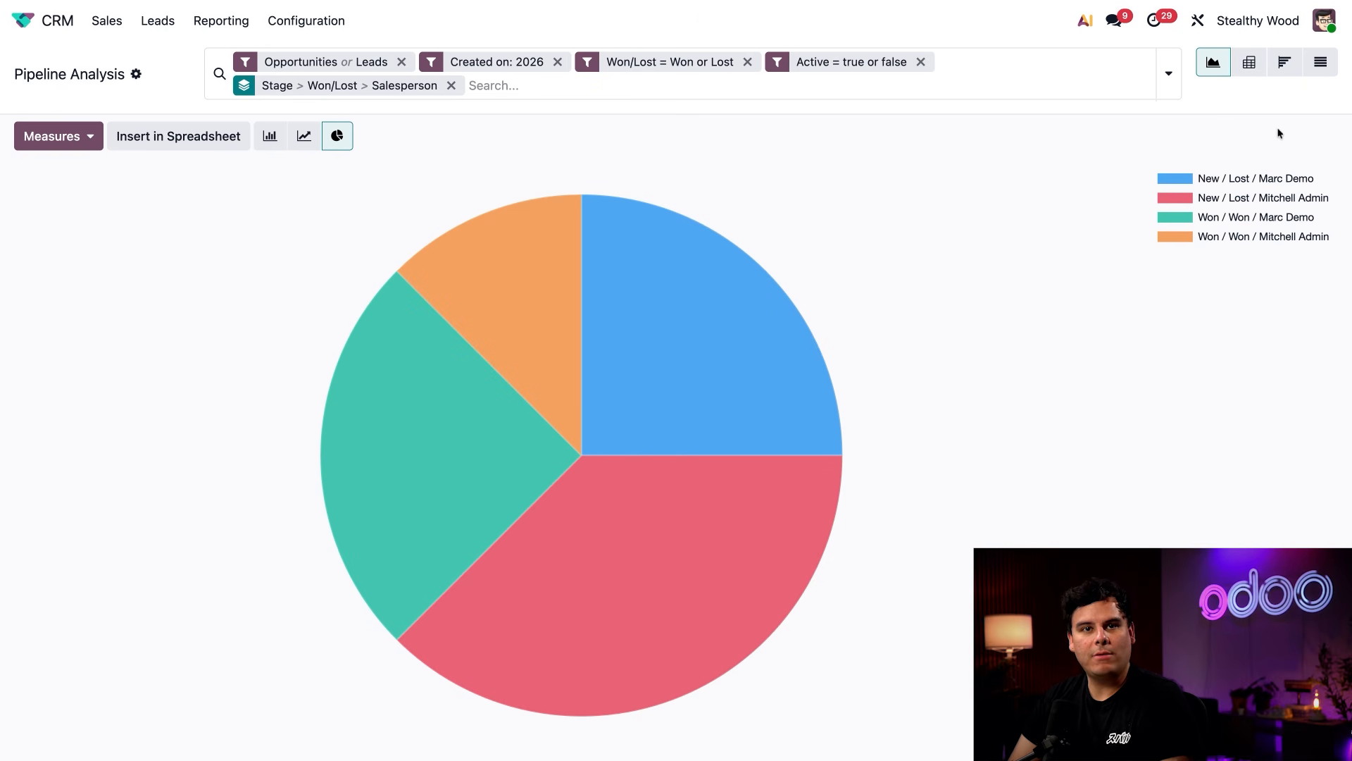
Step: View the pipeline analysis as a pivot table and as a cohort
left_click(1249, 63)
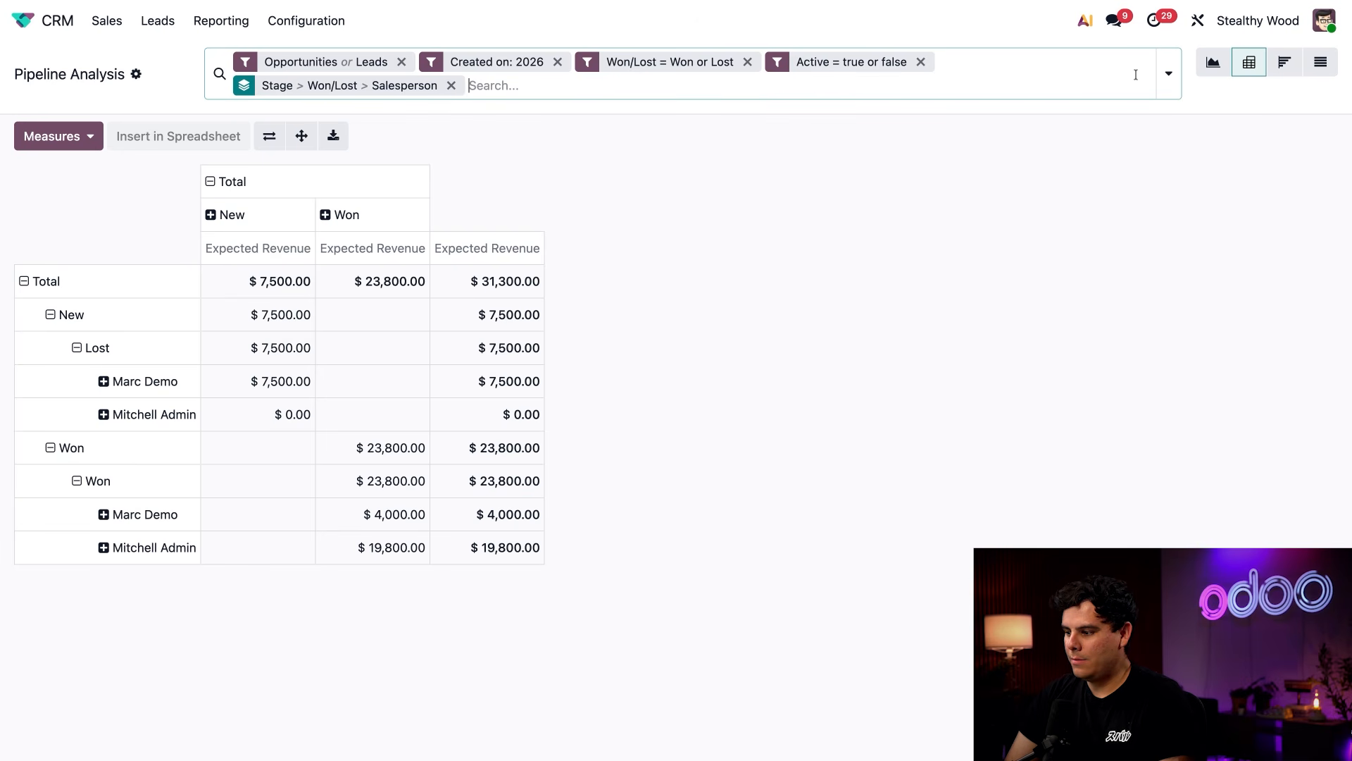
left_click(1284, 63)
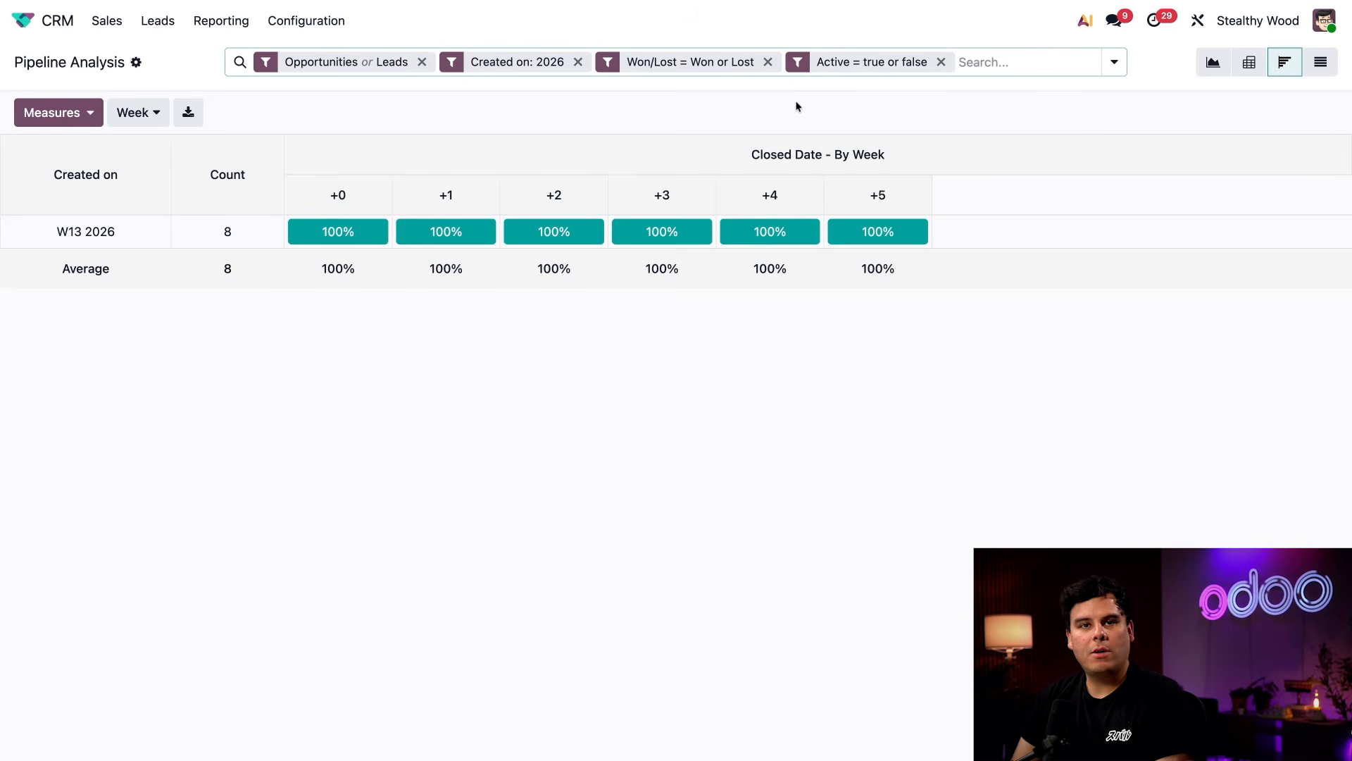